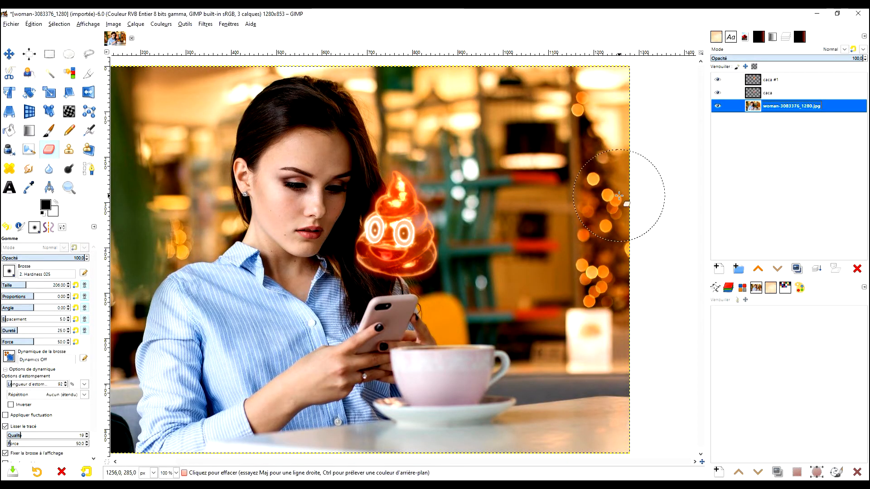
pyautogui.click(49, 55)
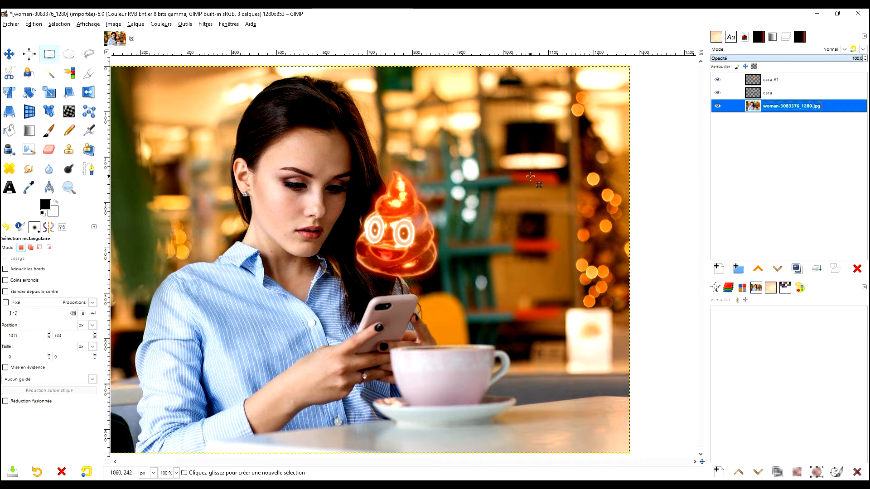
pyautogui.moveTo(526, 177); pyautogui.dragTo(552, 175)
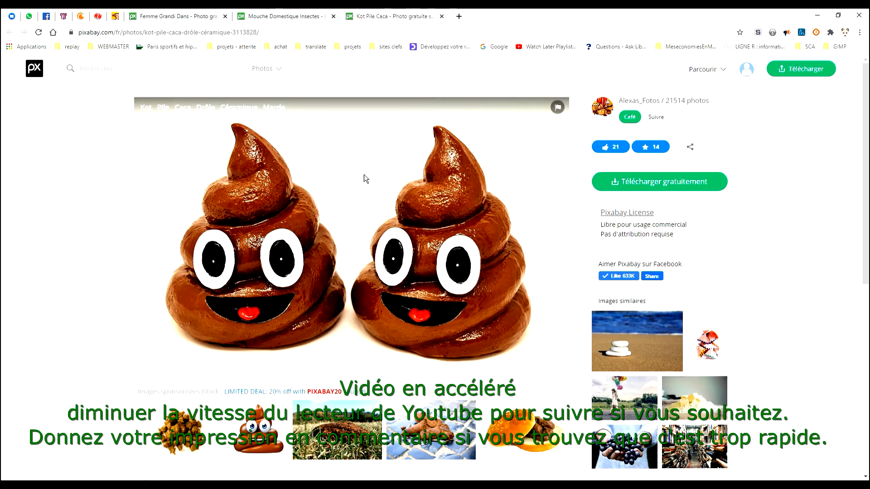
# Start the download of the woman-with-phone photo from its Pixabay page as a 1280×853 JPG.
pyautogui.click(243, 16)
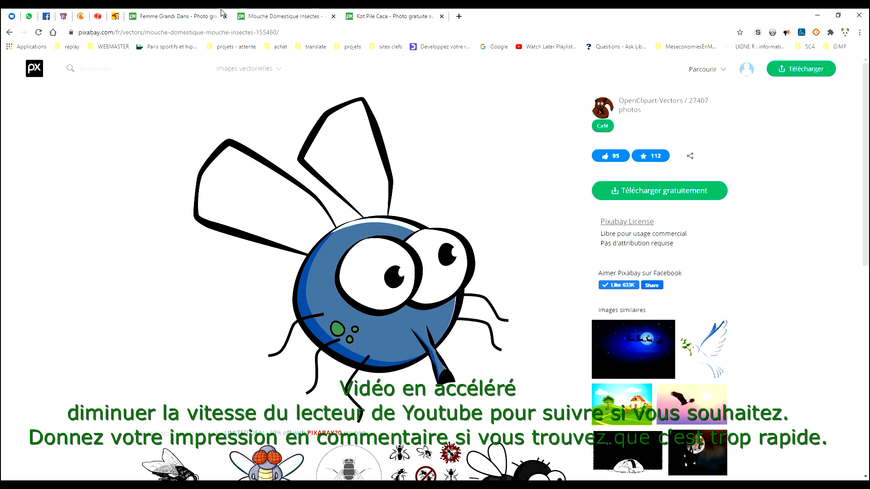
pyautogui.click(194, 16)
pyautogui.click(652, 248)
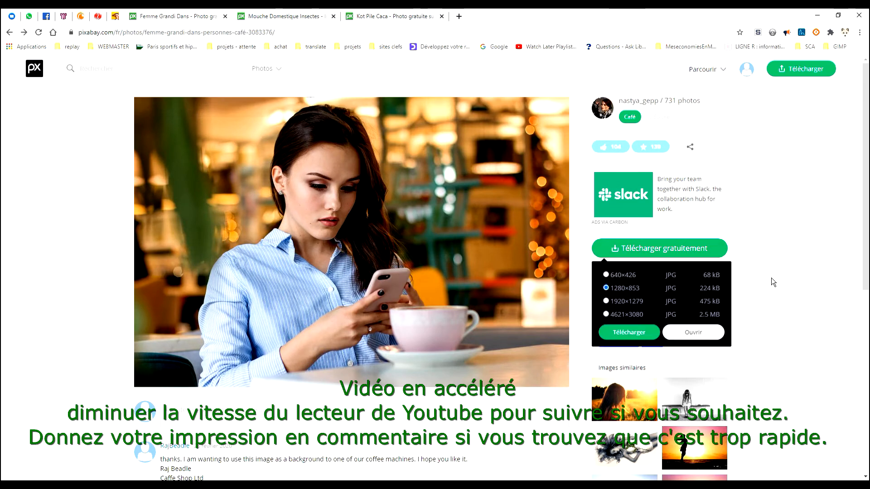
pyautogui.click(629, 332)
# Create a folder named "fake news" inside the GIMP folder and save woman-3083376_1280 in it.
pyautogui.click(725, 146)
pyautogui.click(246, 115)
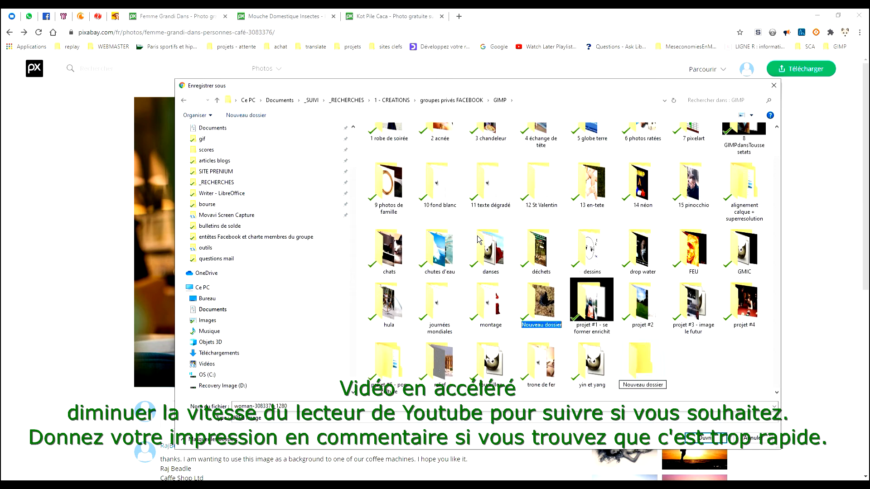
pyautogui.write('fake news')
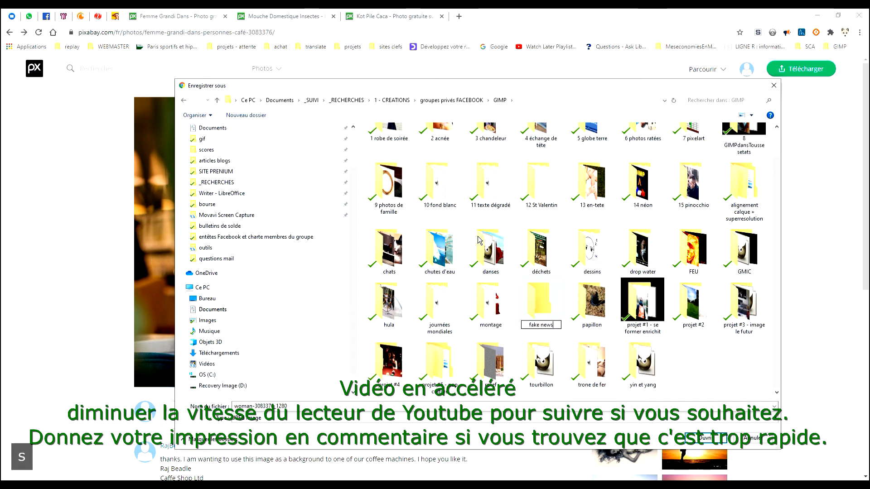
pyautogui.press('Return')
pyautogui.press('Return')
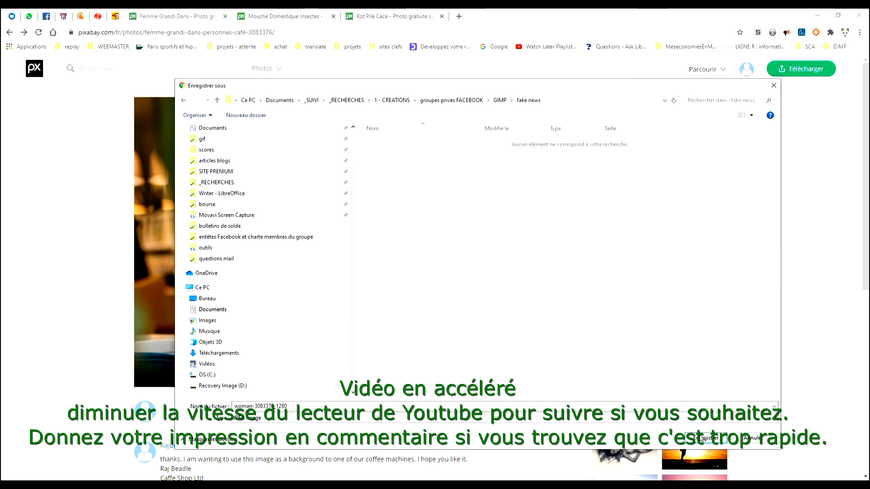
pyautogui.click(701, 438)
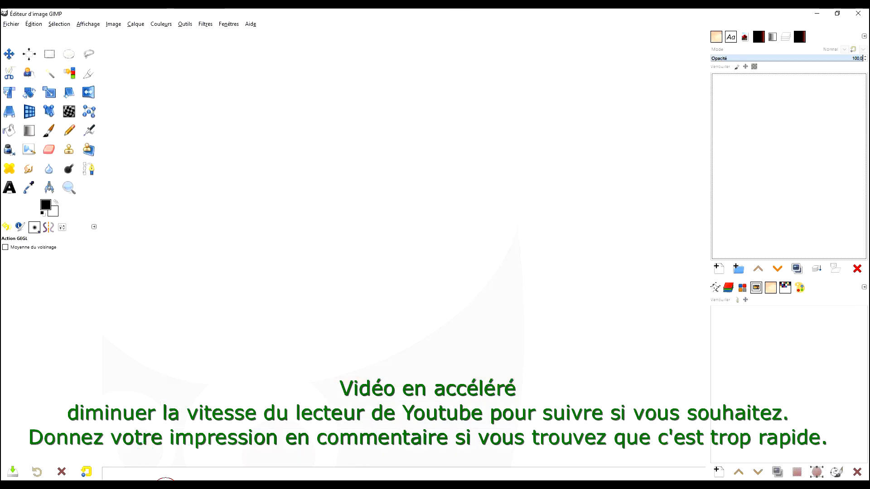
# Switch to GIMP and open woman-3083376_1280.jpg from the "fake news" folder.
pyautogui.click(11, 24)
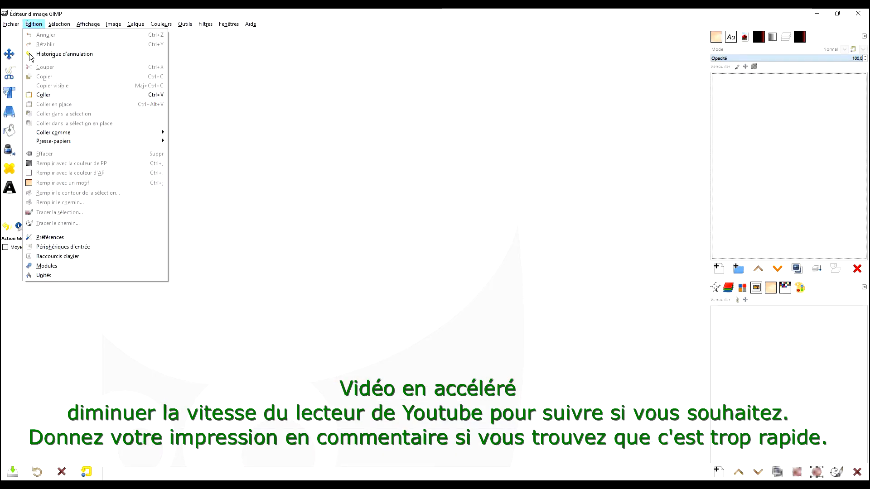
pyautogui.click(19, 53)
pyautogui.click(262, 131)
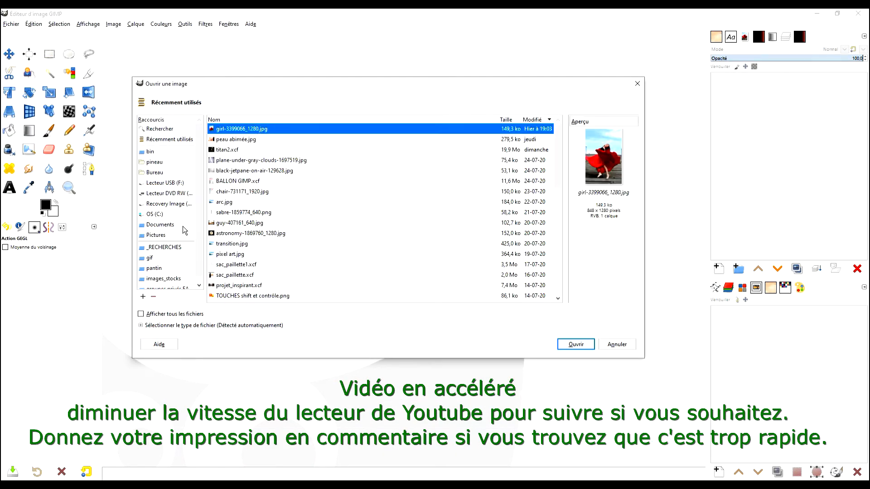
pyautogui.scroll(-1, 179, 245)
pyautogui.click(168, 284)
pyautogui.doubleClick(230, 182)
pyautogui.scroll(-5, 265, 227)
pyautogui.scroll(3, 269, 247)
pyautogui.doubleClick(236, 215)
pyautogui.doubleClick(246, 129)
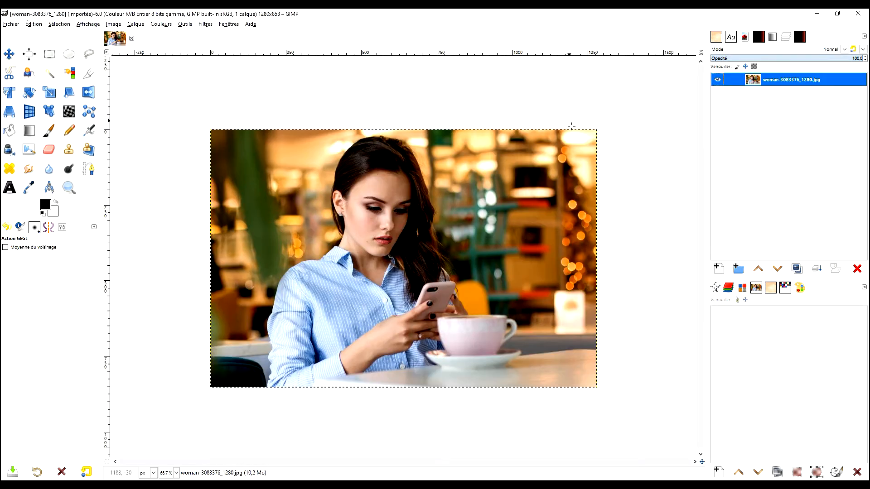
# Switch to the browser and copy the image of the two smiling poop figures from its Pixabay page.
pyautogui.hotkey('alt', 'Tab')
pyautogui.click(383, 17)
pyautogui.rightClick(423, 218)
pyautogui.click(451, 245)
pyautogui.click(638, 179)
pyautogui.rightClick(450, 200)
pyautogui.click(469, 229)
# Switch back to GIMP and paste the copied image as a new layer over the woman photo.
pyautogui.hotkey('alt', 'Tab')
pyautogui.click(33, 23)
pyautogui.moveTo(77, 133)
pyautogui.click(194, 141)
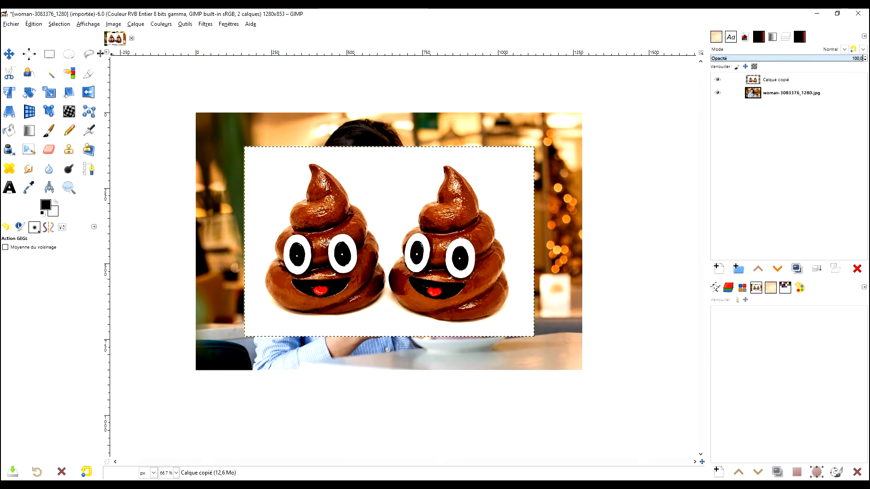
# Outline the right-hand poop figure on the pasted layer with a polygonal Free Select selection.
pyautogui.click(89, 53)
pyautogui.click(387, 256)
pyautogui.click(512, 312)
pyautogui.click(512, 266)
pyautogui.press('Return')
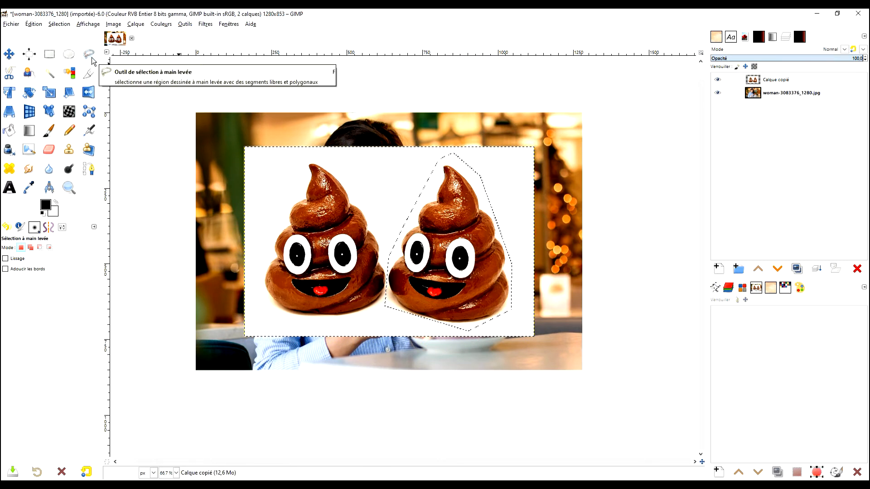
# Cut the selected figure onto its own new layer and delete the leftover layer with the other figure.
pyautogui.press('ctrl')
pyautogui.hotkey('ctrl', 'x')
pyautogui.hotkey('ctrl', 'v')
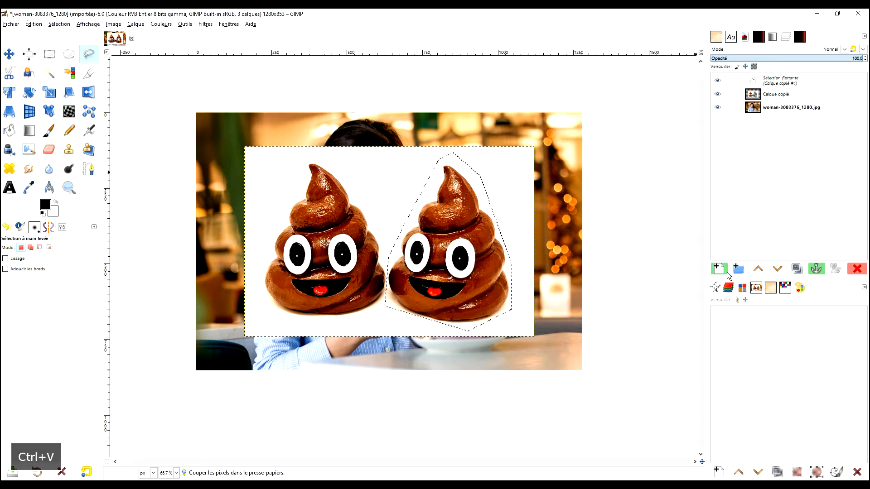
pyautogui.click(719, 269)
pyautogui.click(852, 271)
# Rename the cut-out figure's layer as "caca" and keep it visible.
pyautogui.click(70, 75)
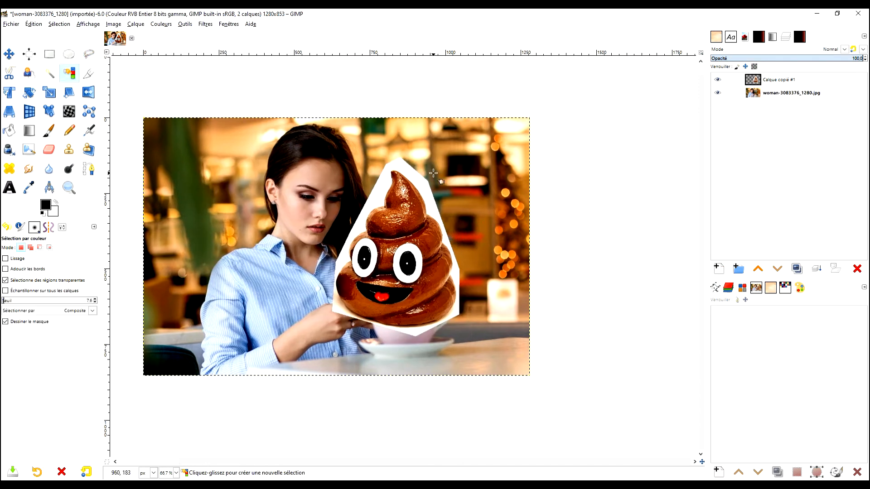
pyautogui.click(784, 80)
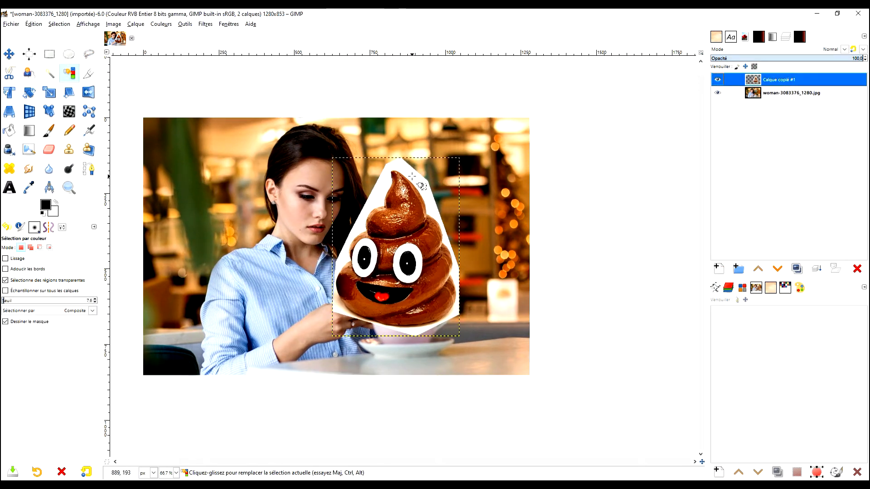
pyautogui.click(764, 73)
pyautogui.click(718, 80)
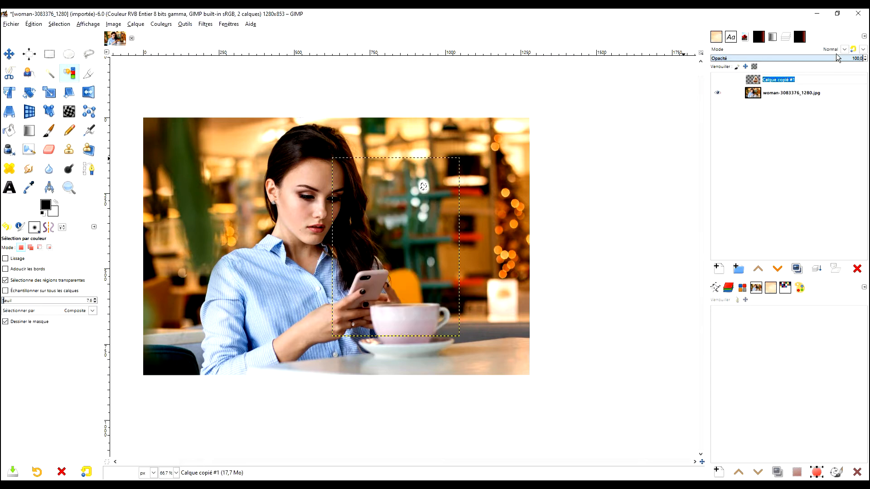
pyautogui.write('ca')
pyautogui.write('ca')
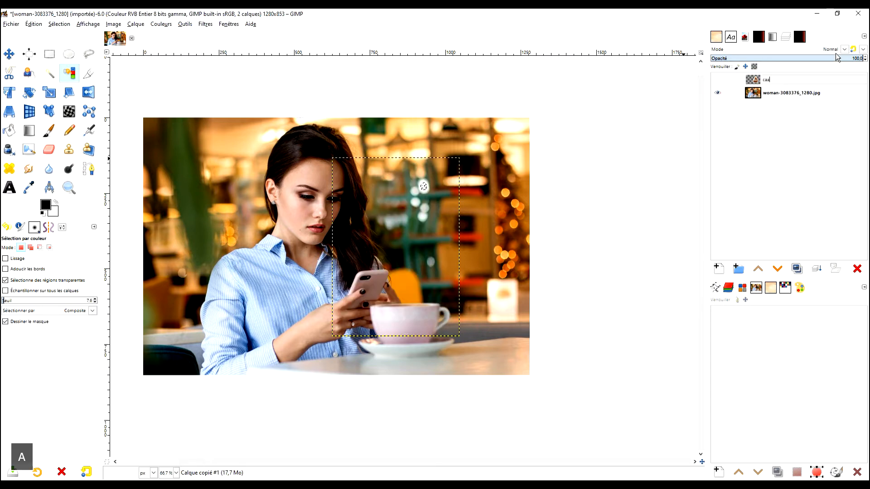
pyautogui.press('Return')
pyautogui.click(718, 80)
# Select the contiguous white background around the poop figure, adding the missed areas, and delete it.
pyautogui.click(430, 202)
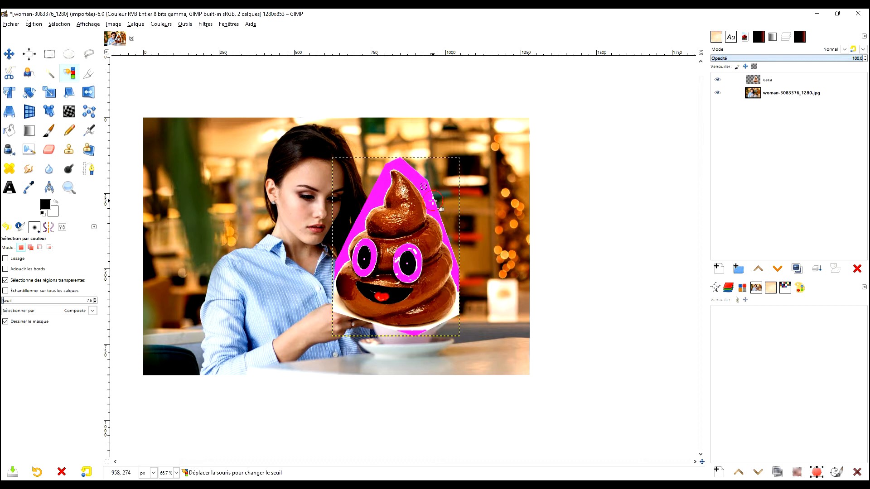
pyautogui.click(50, 73)
pyautogui.moveTo(422, 183); pyautogui.dragTo(423, 182)
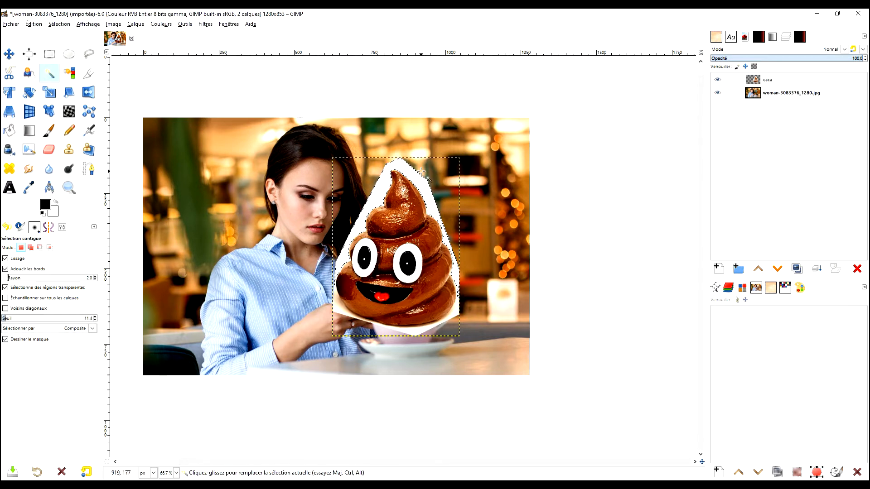
pyautogui.keyDown('shift'); pyautogui.click(433, 172); pyautogui.keyUp('shift')
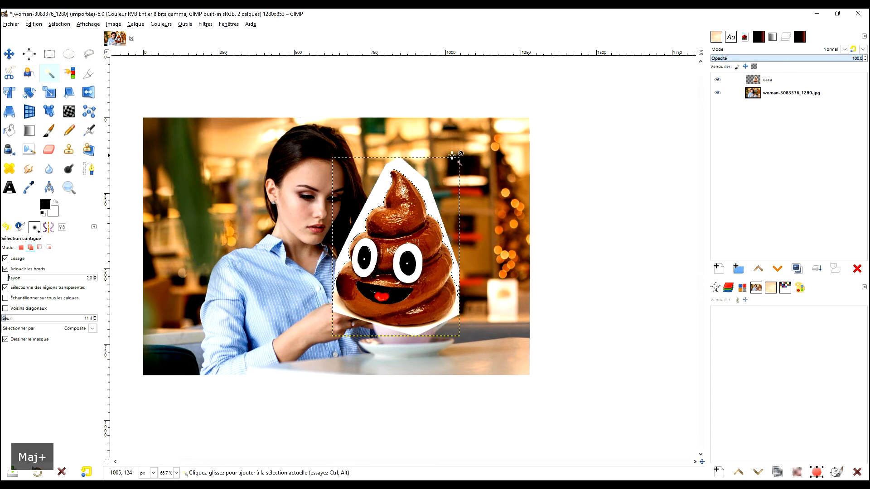
pyautogui.press('Delete')
# Select the remaining light fringe beneath the figure with a raised Fuzzy Select threshold and delete it.
pyautogui.moveTo(409, 324); pyautogui.dragTo(459, 266)
pyautogui.click(415, 272)
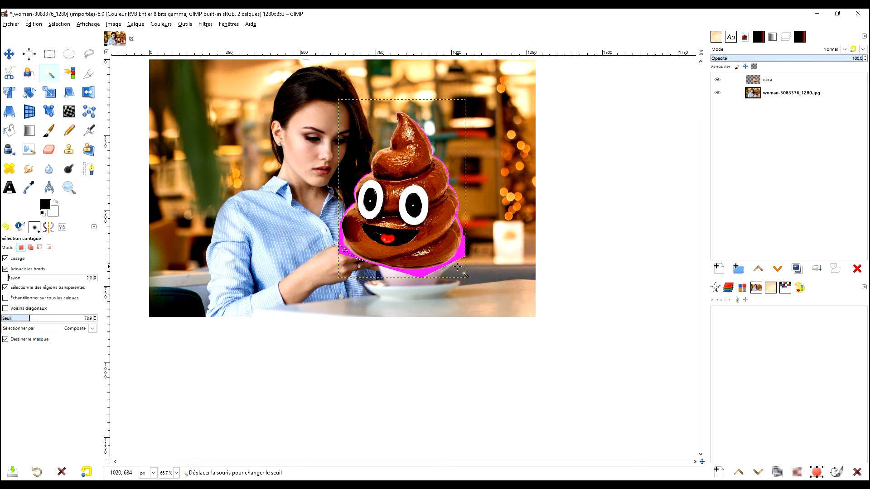
pyautogui.moveTo(458, 267)
pyautogui.mouseDown()
pyautogui.moveTo(496, 259)
pyautogui.moveTo(451, 270)
pyautogui.mouseUp()
pyautogui.press('Delete')
pyautogui.press('Delete')
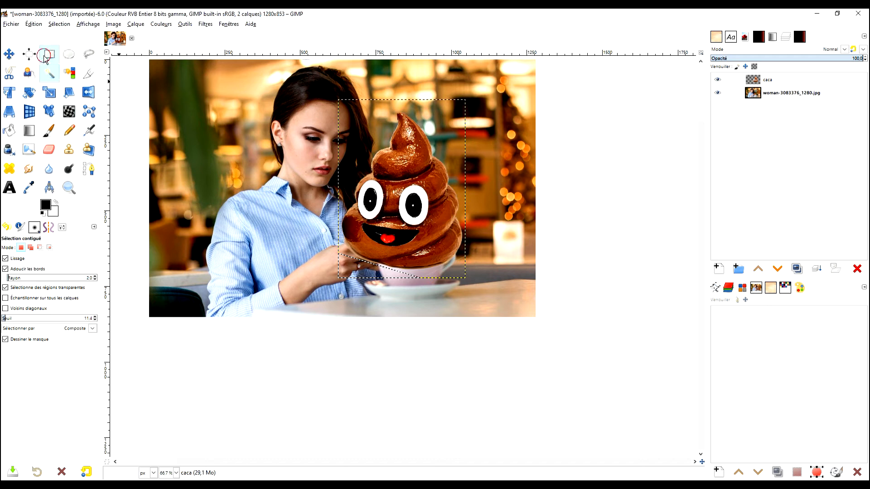
# Scale the caca layer to about 187 × 262 px and place it just above the woman's phone.
pyautogui.click(49, 54)
pyautogui.click(769, 82)
pyautogui.doubleClick(107, 463)
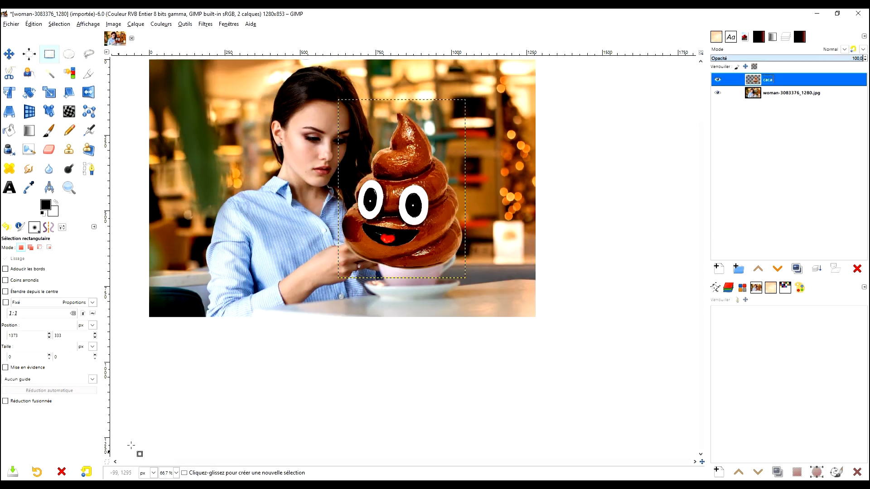
pyautogui.click(48, 94)
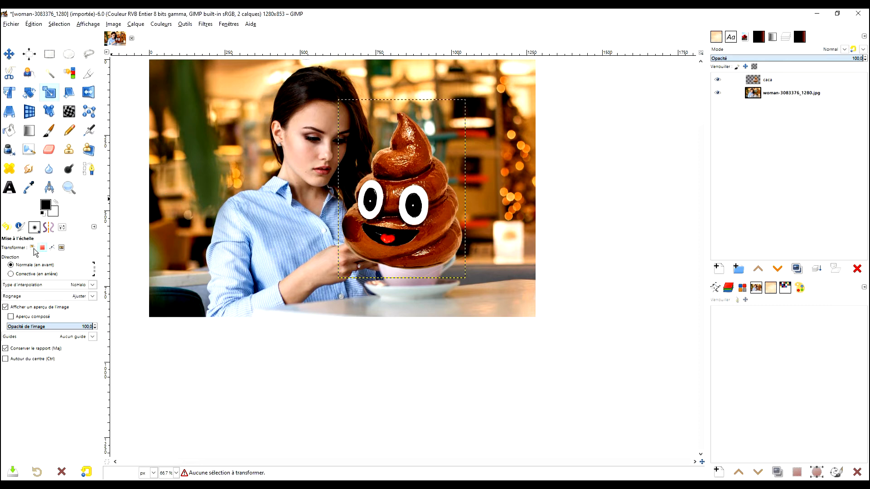
pyautogui.click(462, 278)
pyautogui.moveTo(472, 284); pyautogui.dragTo(423, 205)
pyautogui.moveTo(388, 163); pyautogui.dragTo(382, 174)
pyautogui.moveTo(404, 130); pyautogui.dragTo(409, 123)
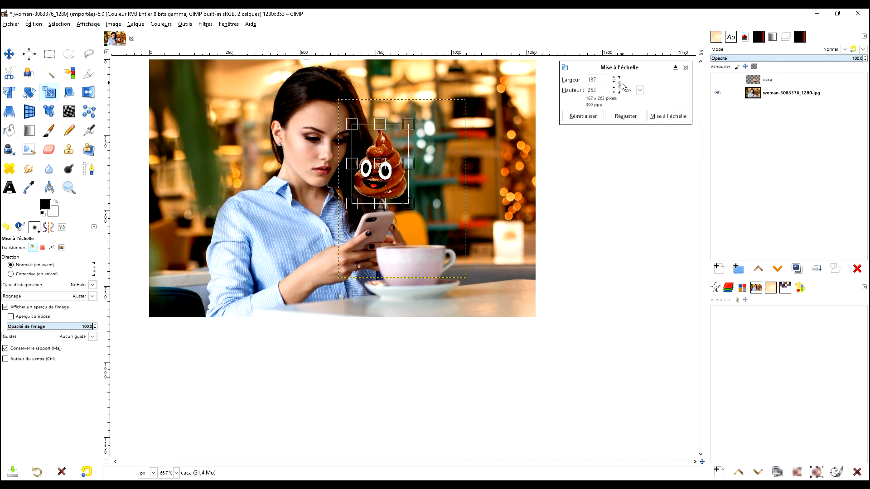
pyautogui.click(659, 118)
# Open G'MIC-Qt on the caca layer, search the filters for "neon" and choose the Neon filter.
pyautogui.click(203, 25)
pyautogui.click(220, 220)
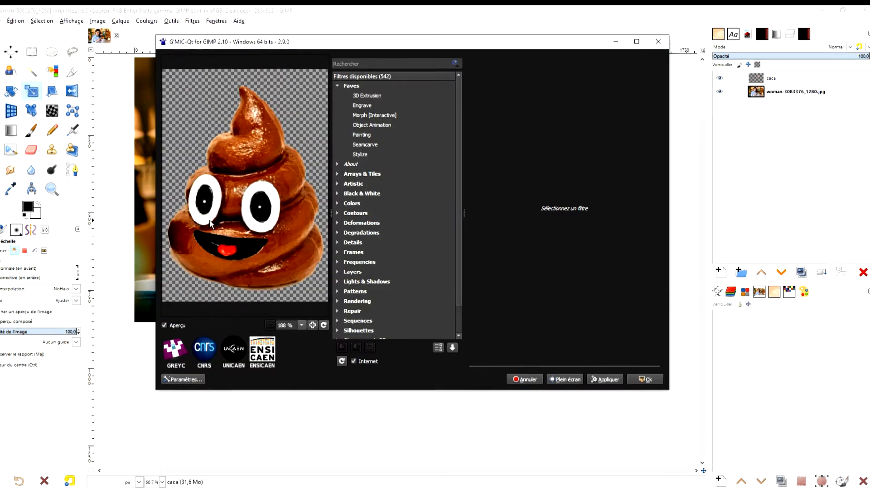
pyautogui.click(380, 64)
pyautogui.write('neo')
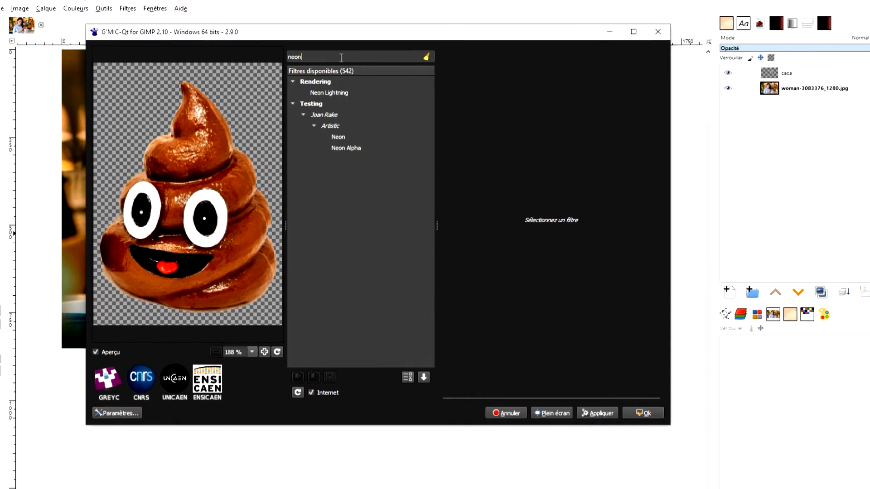
pyautogui.write('n')
pyautogui.click(335, 136)
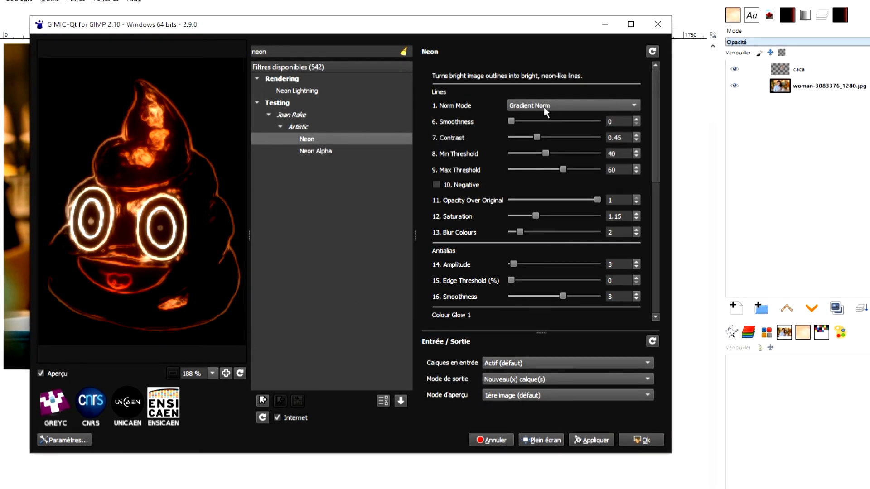
# Try the Neon filter's Alpha option and switch it back off.
pyautogui.moveTo(655, 104); pyautogui.dragTo(655, 280)
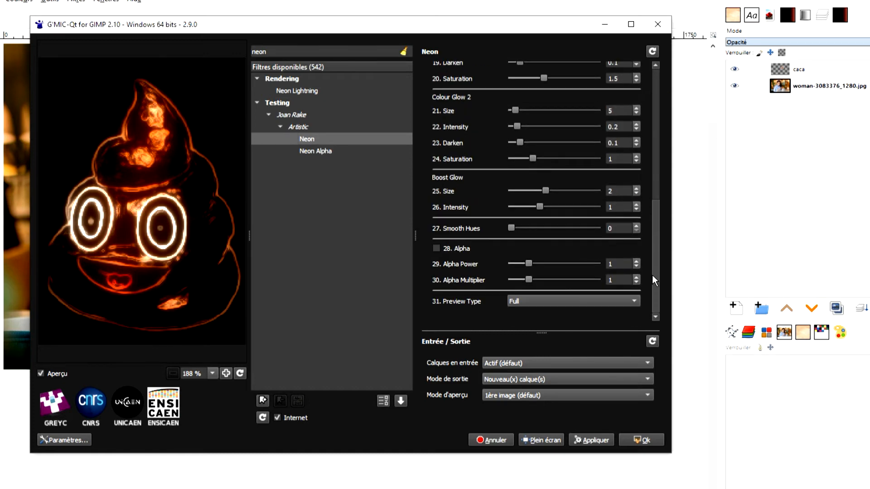
pyautogui.click(437, 249)
pyautogui.click(437, 248)
# Adjust the Contrast and Min Threshold of the Neon filter's lines to strengthen the glowing outlines.
pyautogui.moveTo(656, 220); pyautogui.dragTo(657, 167)
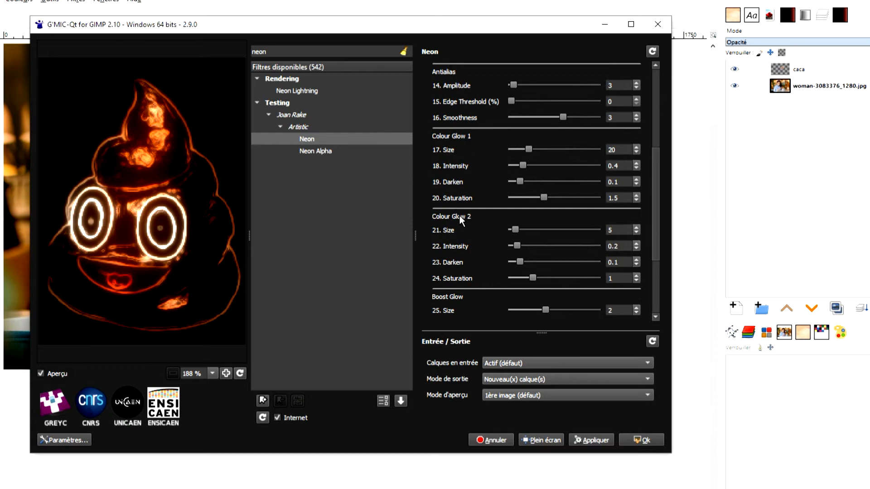
pyautogui.moveTo(656, 204); pyautogui.dragTo(663, 113)
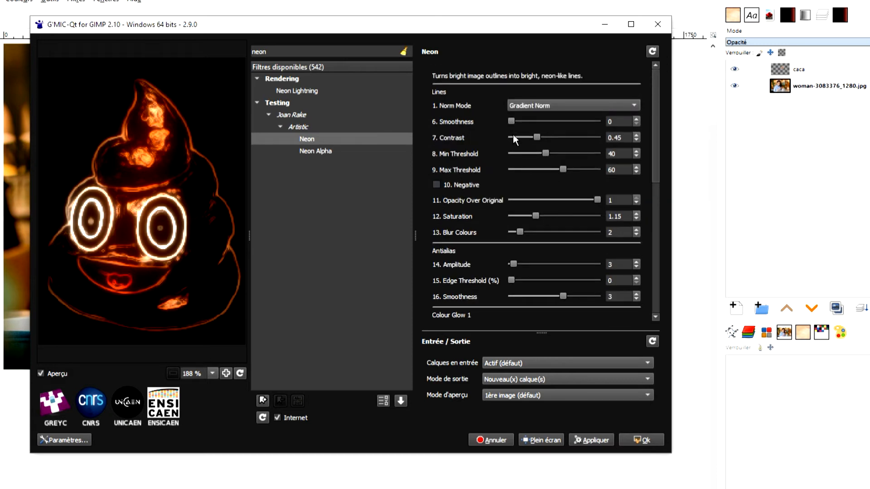
pyautogui.moveTo(537, 136); pyautogui.dragTo(545, 152)
# Set the Neon filter's Boost Glow intensity to about 1.176 and its size to about 2.095.
pyautogui.moveTo(660, 100); pyautogui.dragTo(657, 217)
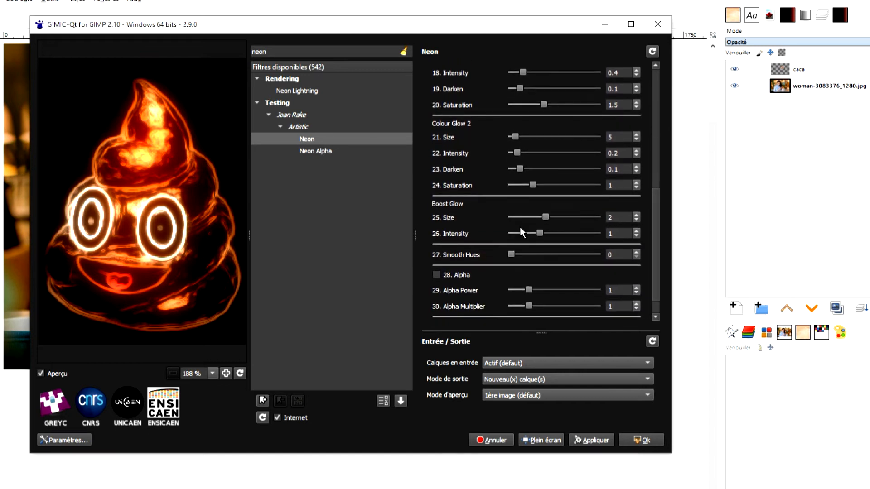
pyautogui.moveTo(543, 232); pyautogui.dragTo(547, 217)
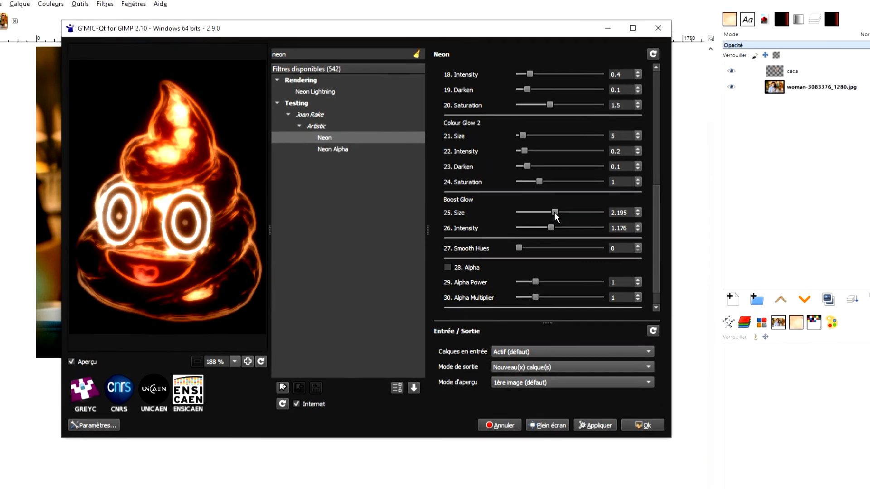
pyautogui.scroll(-1, 630, 239)
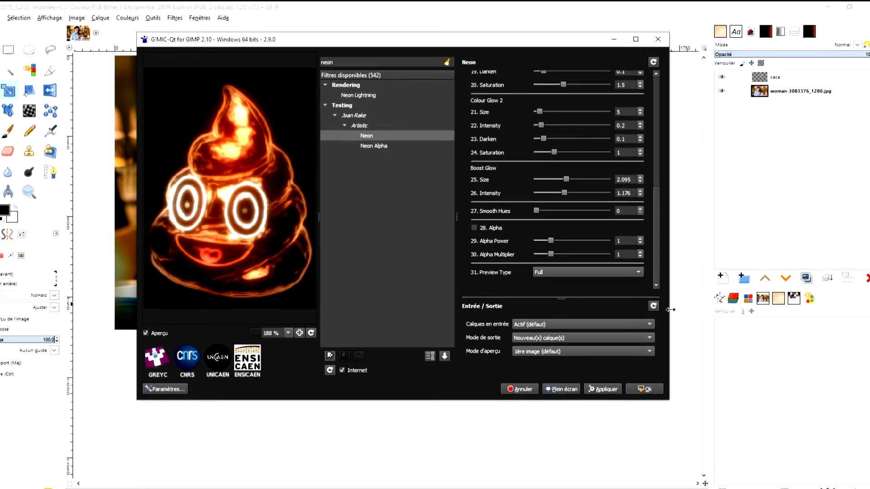
# Apply the Neon filter to the figure and hide the woman photo layer, keeping the caca #1 layer active.
pyautogui.click(644, 382)
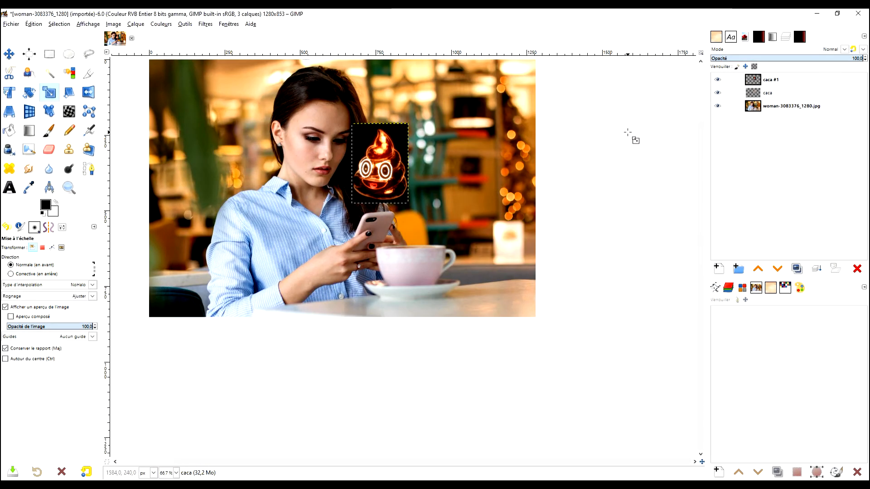
pyautogui.click(779, 81)
pyautogui.click(718, 106)
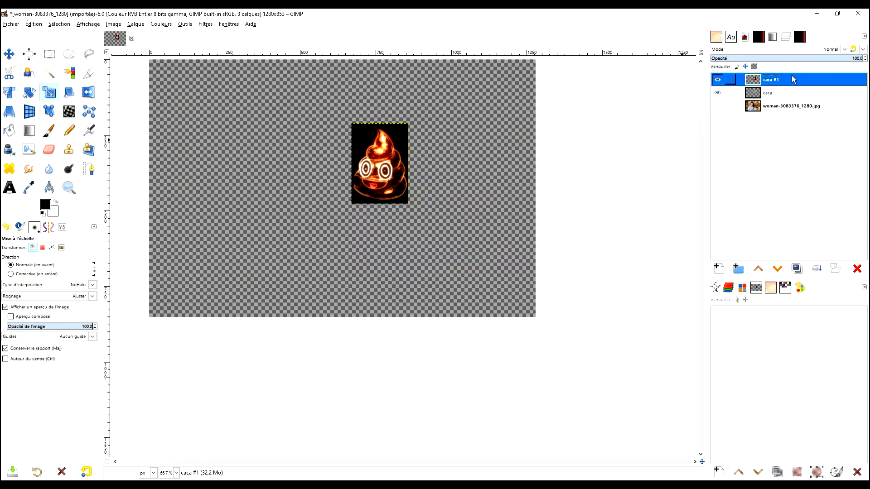
pyautogui.click(717, 269)
pyautogui.click(856, 146)
pyautogui.click(160, 24)
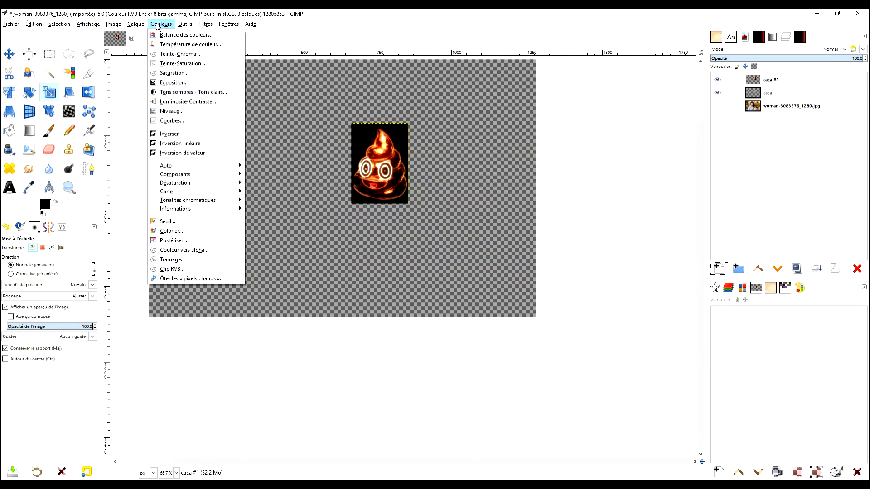
pyautogui.click(201, 252)
pyautogui.click(177, 111)
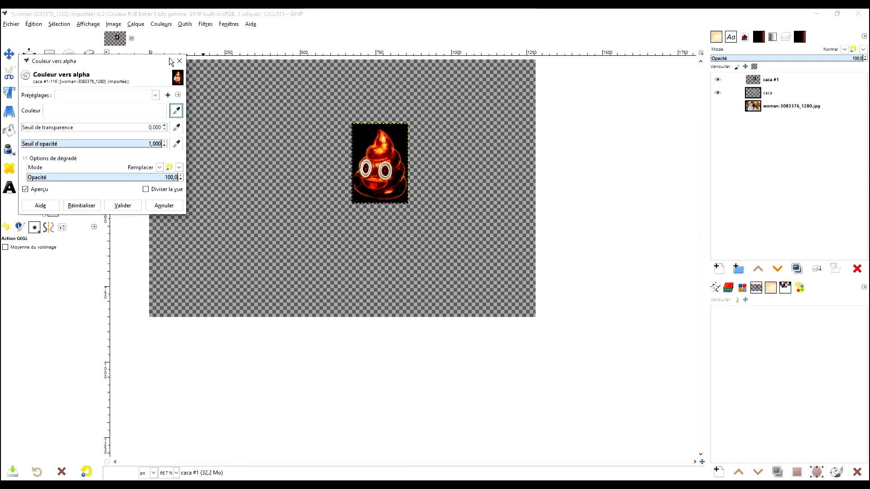
pyautogui.click(180, 61)
# Make the black around the figure on caca #1 transparent with Color to Alpha and show the woman photo again.
pyautogui.click(161, 24)
pyautogui.click(206, 251)
pyautogui.click(177, 112)
pyautogui.click(402, 130)
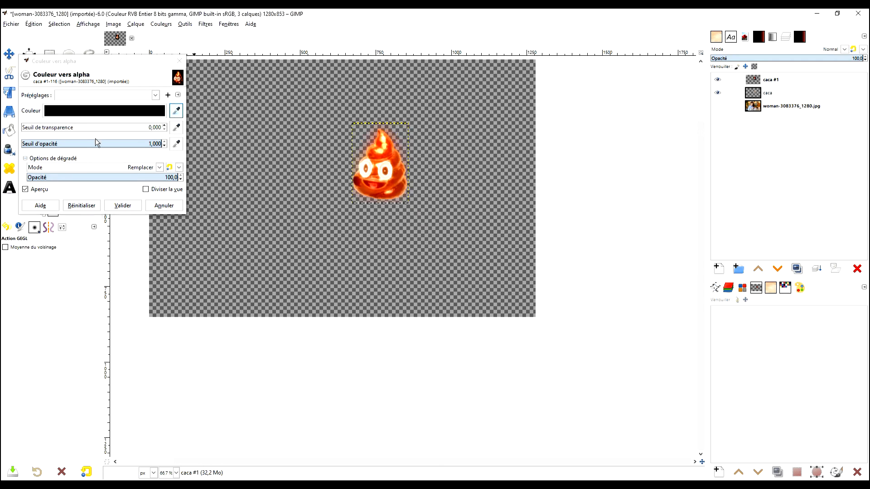
pyautogui.click(124, 206)
pyautogui.click(718, 106)
# Examine the transparent neon figure close up over the café photo and return to the caca #1 layer.
pyautogui.press('r')
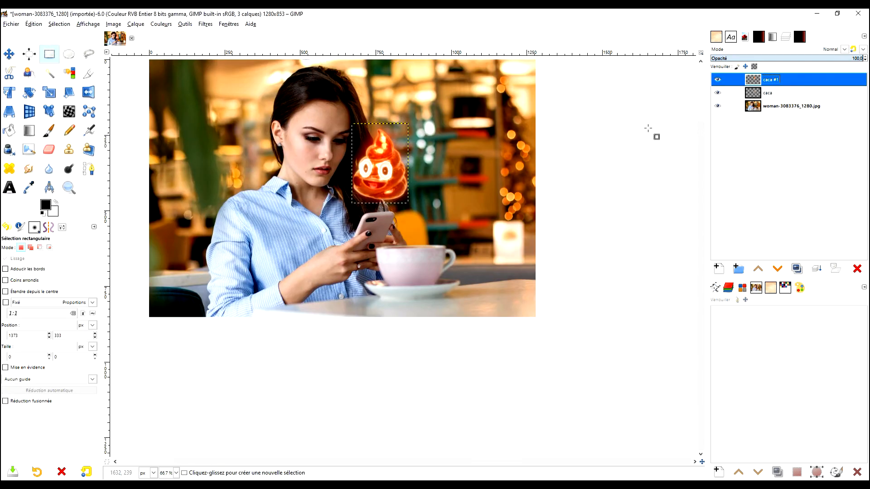
pyautogui.click(777, 105)
pyautogui.moveTo(348, 166); pyautogui.dragTo(343, 248)
pyautogui.scroll(4, 362, 209)
pyautogui.scroll(-2, 352, 225)
pyautogui.scroll(1, 351, 225)
pyautogui.click(768, 96)
pyautogui.click(786, 79)
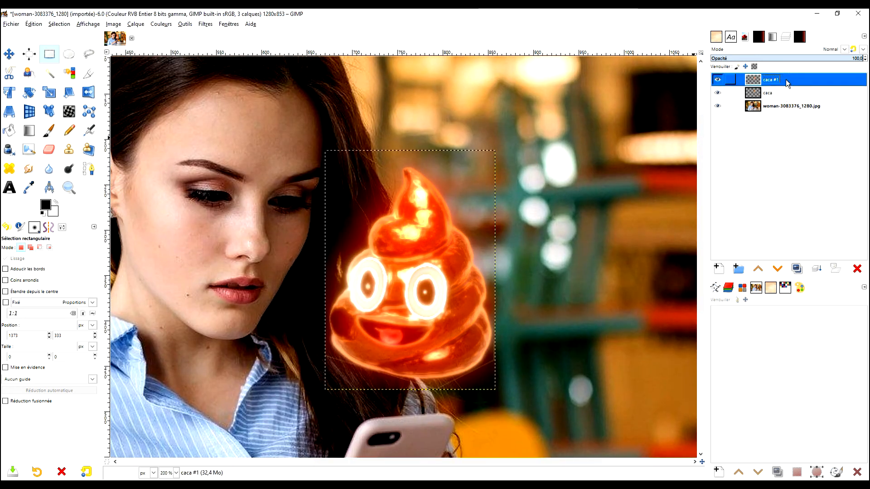
# Choose the Eraser for the caca #1 layer, set its brush size to 128 and undo the trial stroke.
pyautogui.click(50, 151)
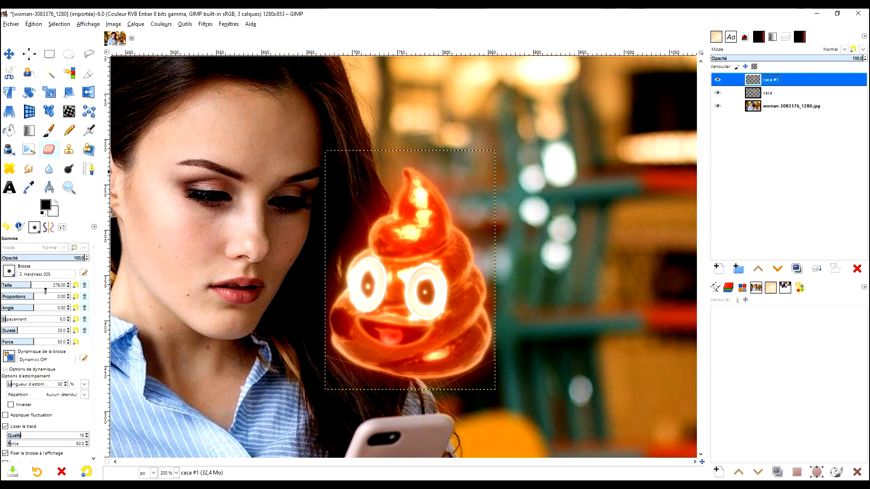
pyautogui.moveTo(410, 400); pyautogui.dragTo(422, 284)
pyautogui.click(23, 285)
pyautogui.click(26, 283)
pyautogui.moveTo(26, 283); pyautogui.dragTo(20, 283)
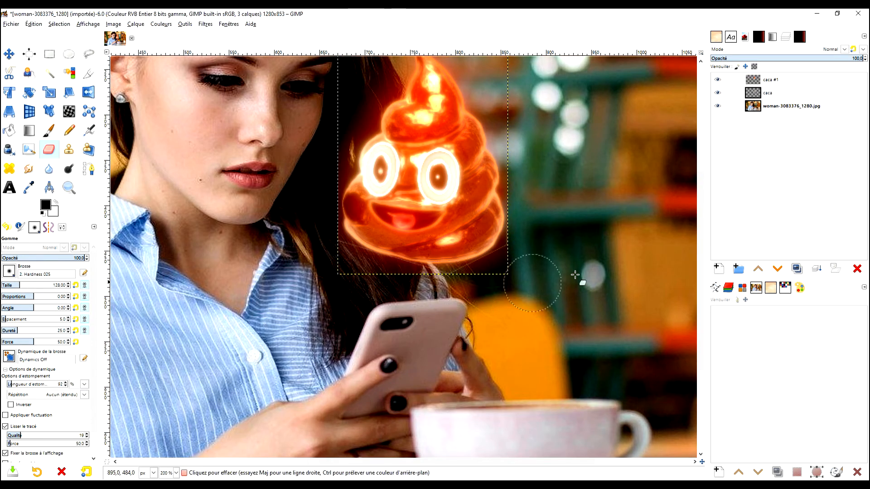
pyautogui.hotkey('ctrl', 'z')
# Compare the figure with the caca layer hidden and shown, and lower that layer's opacity to about 74.5.
pyautogui.click(718, 93)
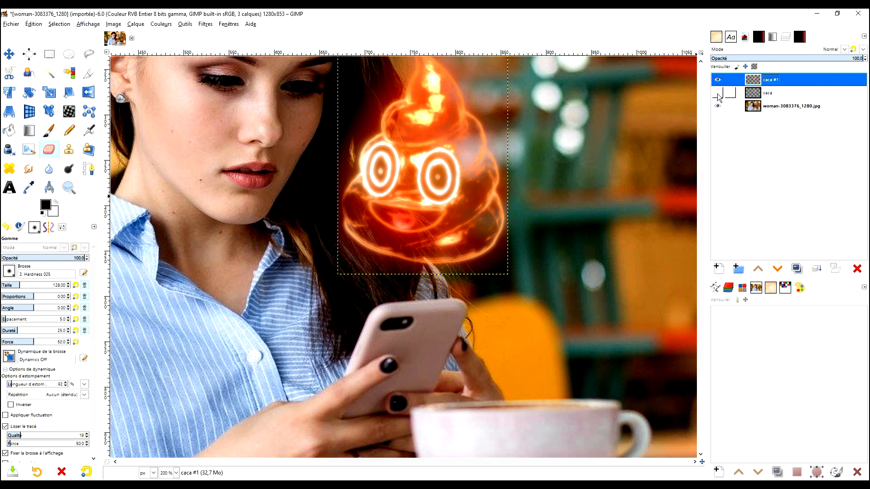
pyautogui.click(760, 93)
pyautogui.scroll(-1, 549, 183)
pyautogui.moveTo(549, 184); pyautogui.dragTo(514, 263)
pyautogui.click(718, 92)
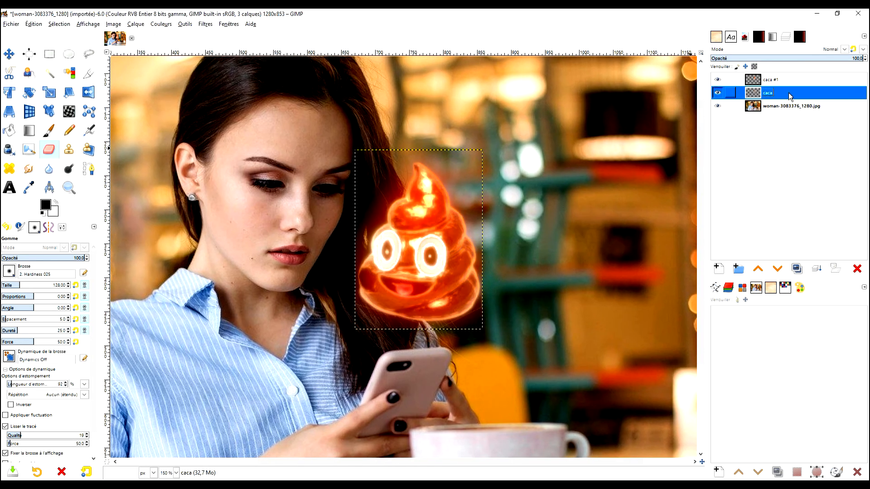
pyautogui.moveTo(841, 57); pyautogui.dragTo(824, 57)
# Examine how the figure blends with the photo at several zoom levels, with the caca layer shown and hidden.
pyautogui.scroll(2, 471, 292)
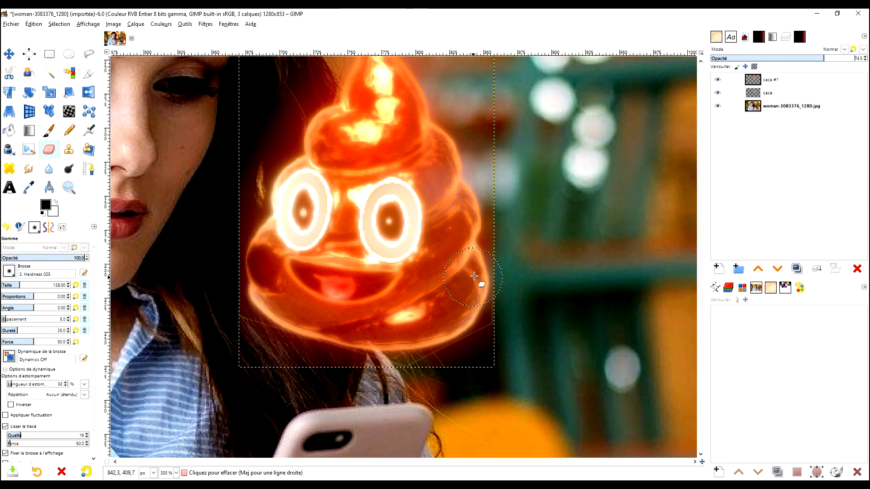
pyautogui.click(720, 93)
pyautogui.scroll(-2, 508, 274)
pyautogui.scroll(1, 487, 314)
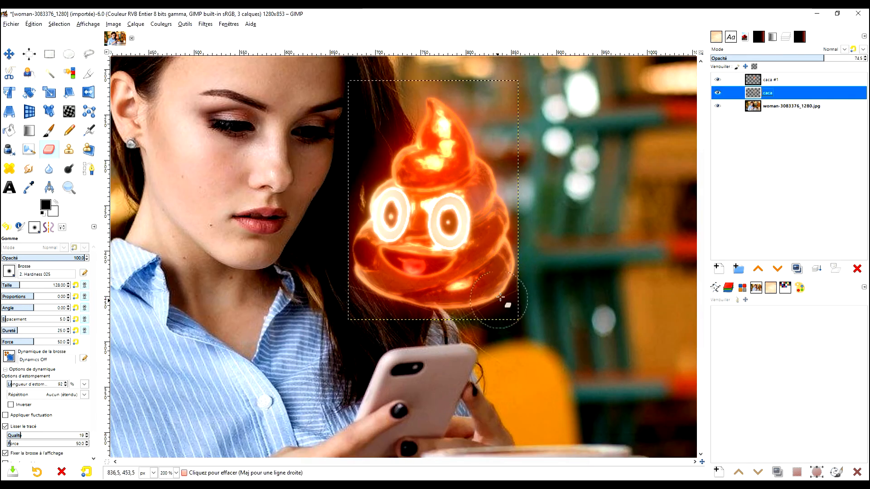
pyautogui.moveTo(492, 313); pyautogui.dragTo(479, 335)
pyautogui.click(717, 93)
pyautogui.click(717, 92)
pyautogui.scroll(2, 467, 334)
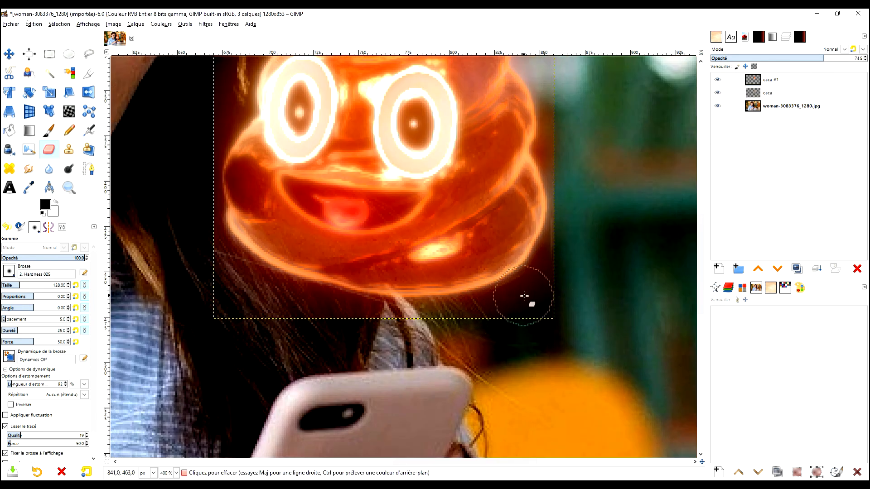
pyautogui.scroll(-3, 569, 208)
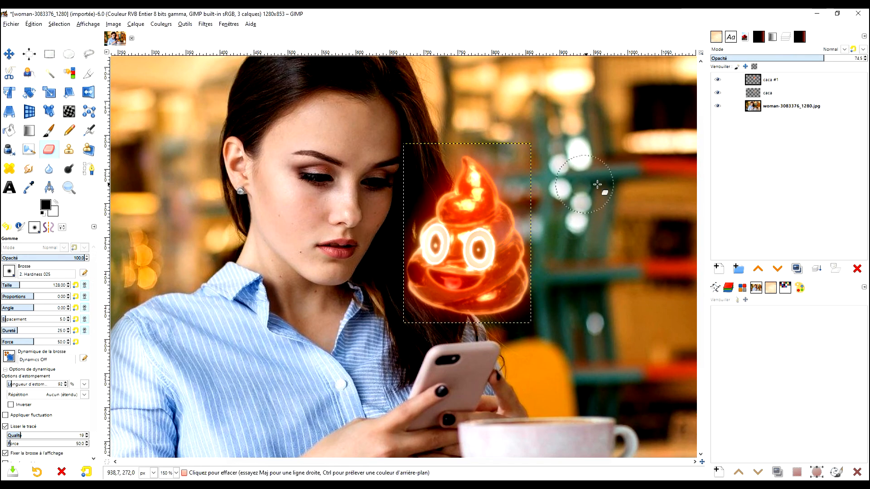
# Link the caca #1 and caca layers together.
pyautogui.click(744, 84)
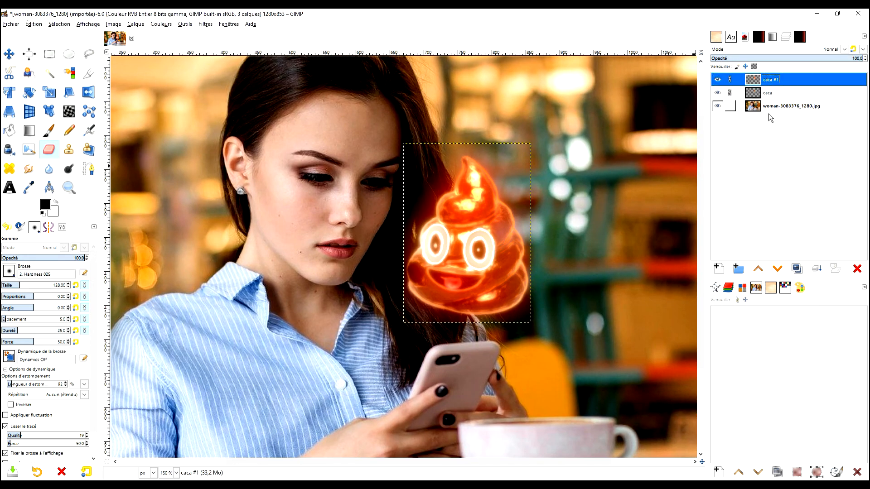
pyautogui.scroll(-2, 575, 214)
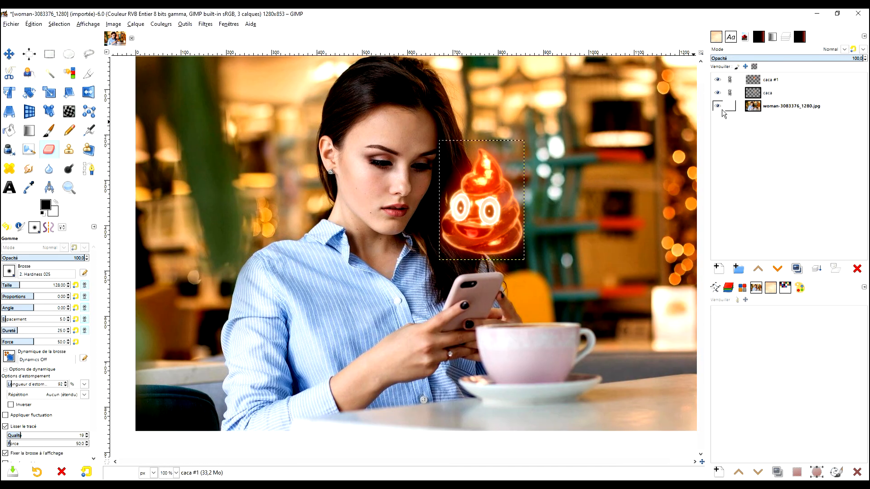
pyautogui.click(792, 106)
pyautogui.click(753, 93)
# Enlarge the caca #1 and caca layers to the image size and make caca #1 active.
pyautogui.click(754, 80)
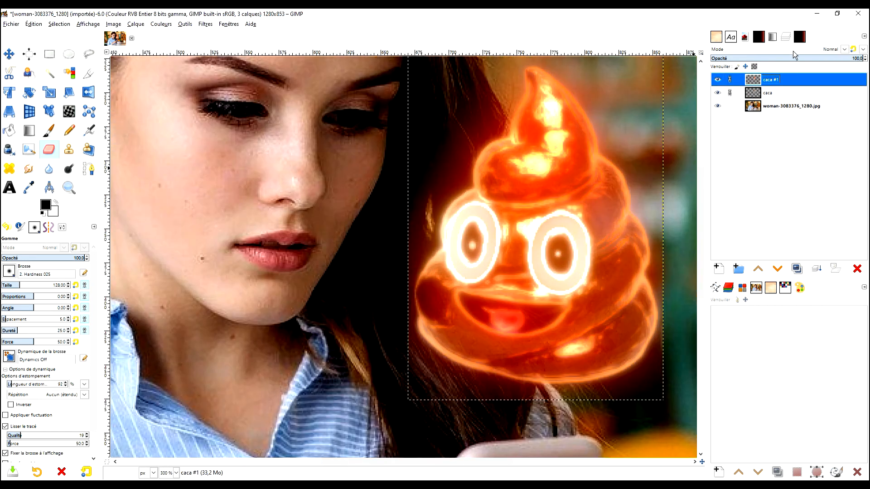
pyautogui.rightClick(753, 78)
pyautogui.click(832, 204)
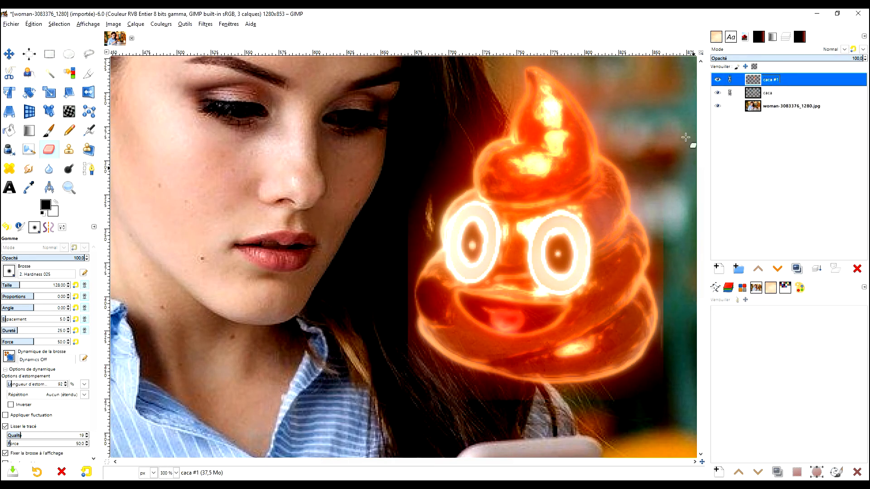
pyautogui.rightClick(760, 92)
pyautogui.click(712, 215)
pyautogui.click(758, 80)
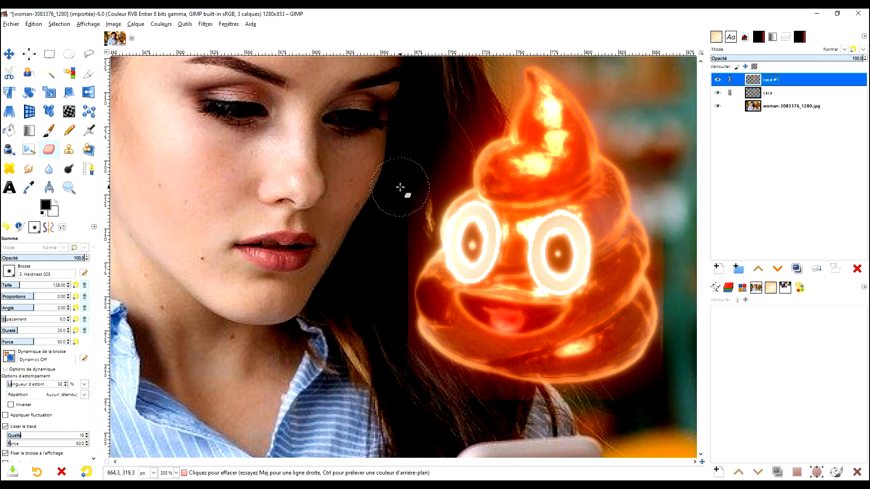
# Unlink the two caca layers and erase the dark leftover edges around the neon figure beside the woman's hair.
pyautogui.moveTo(401, 190); pyautogui.dragTo(395, 204)
pyautogui.click(730, 80)
pyautogui.click(730, 93)
pyautogui.click(389, 252)
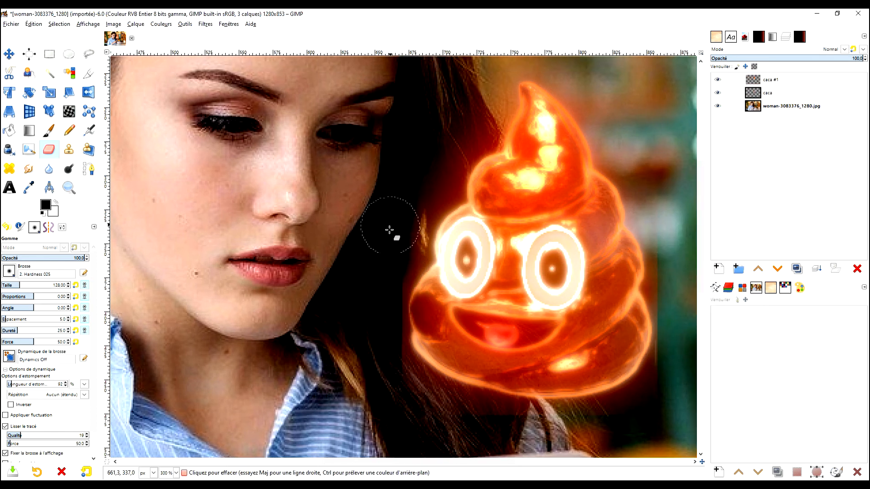
pyautogui.moveTo(382, 347); pyautogui.dragTo(494, 426)
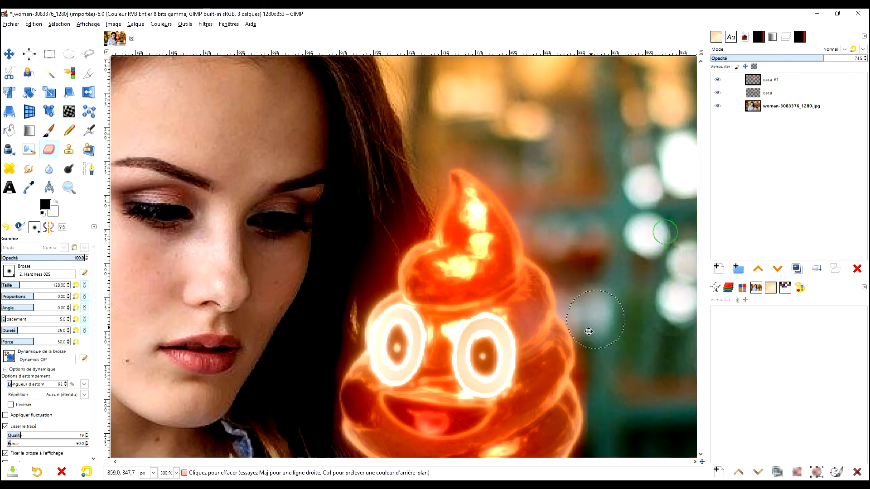
pyautogui.moveTo(589, 332); pyautogui.dragTo(574, 362)
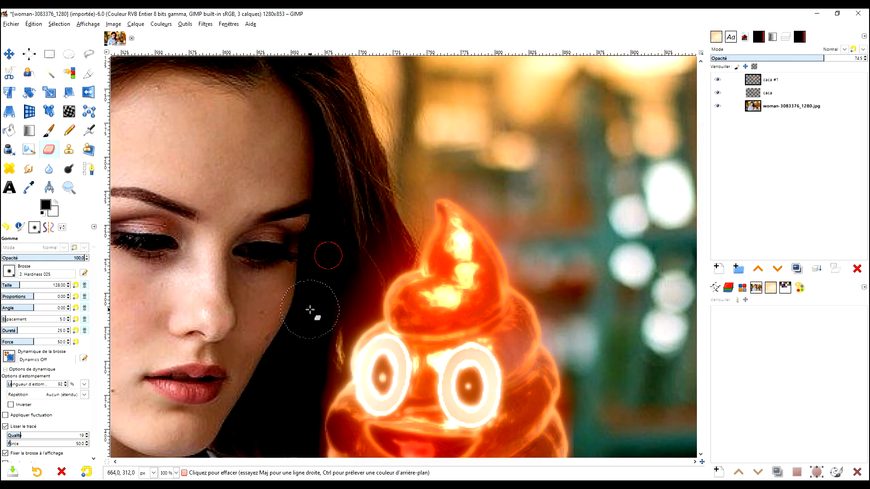
pyautogui.press('pagedown')
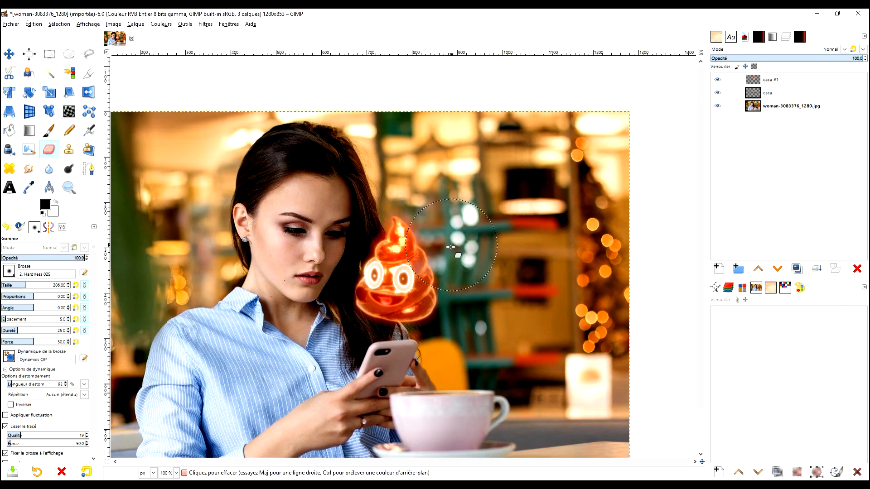
# Lower the caca layer's opacity, compare the figure with caca #1 hidden and shown, and make caca #1 active.
pyautogui.click(770, 93)
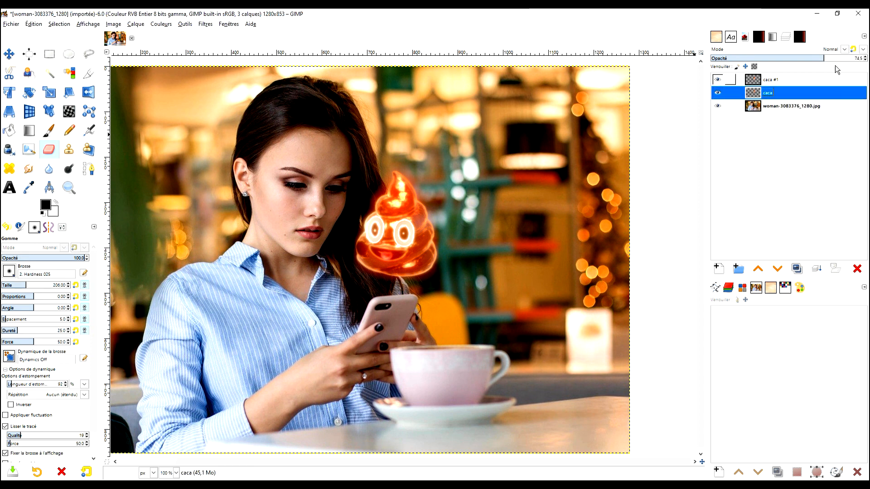
pyautogui.click(816, 58)
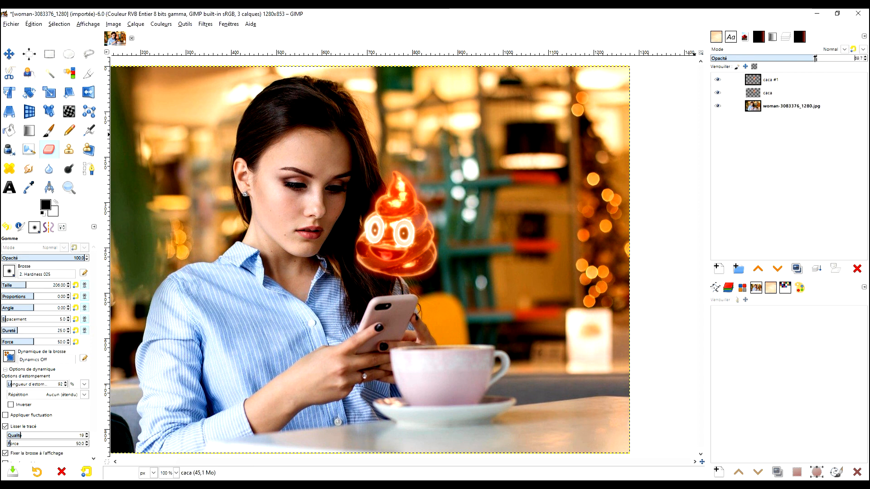
pyautogui.moveTo(797, 59); pyautogui.dragTo(778, 58)
pyautogui.click(719, 80)
pyautogui.click(718, 81)
pyautogui.click(821, 80)
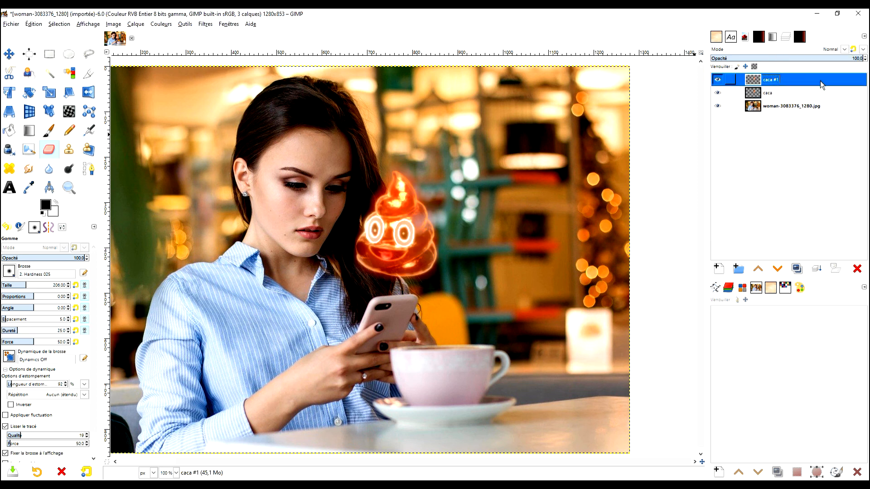